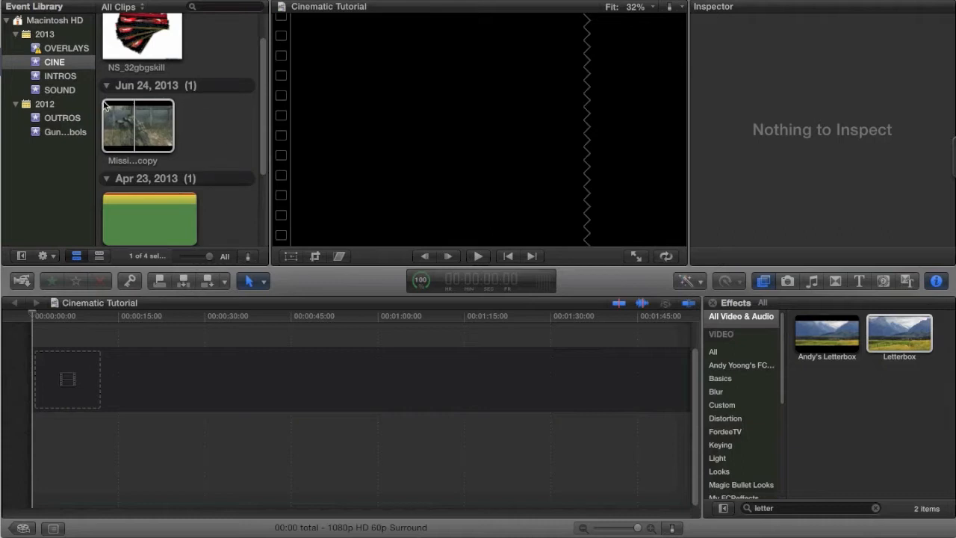
Add the Mission - Dual deagle copy clip from the CINE event to the start of the empty timeline.
left_click(127, 121)
left_click_drag(127, 121, 191, 360)
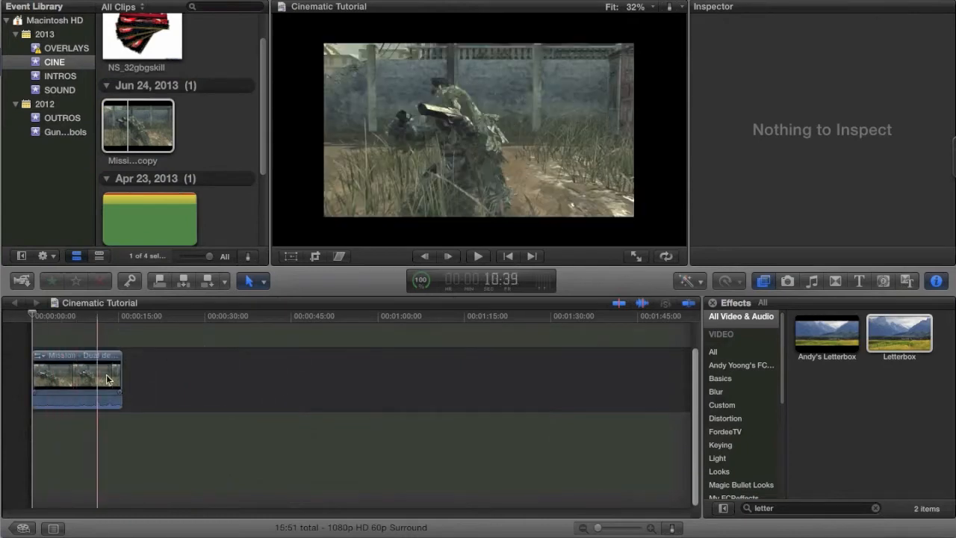
left_click(84, 375)
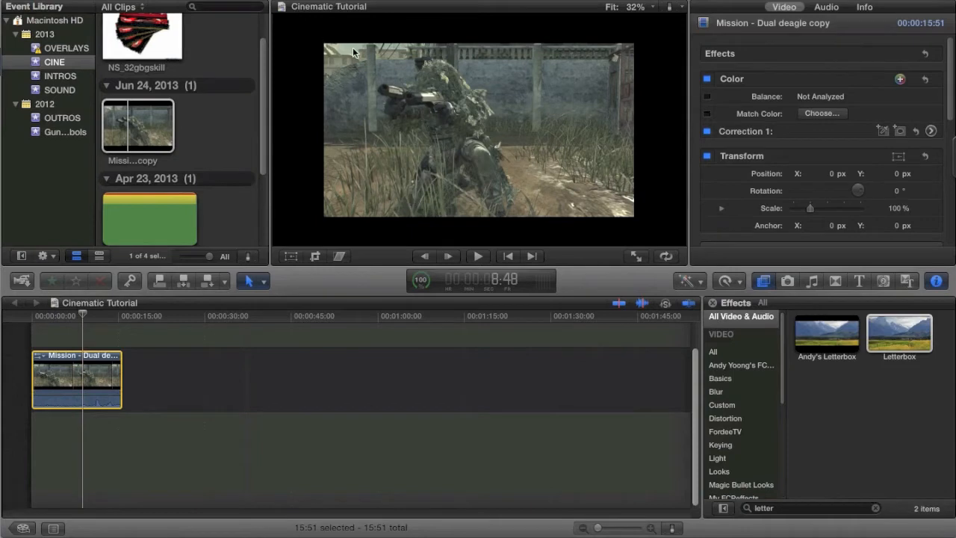
left_click(128, 125)
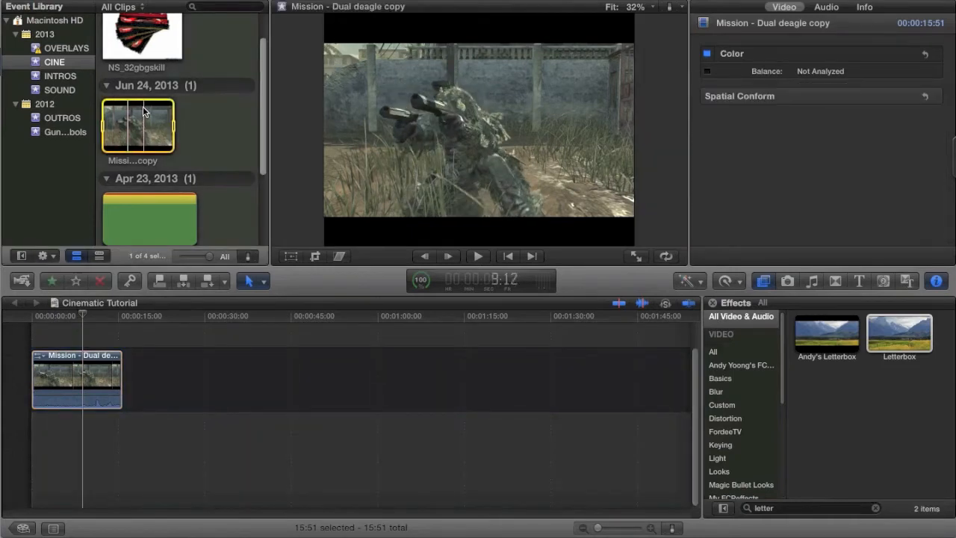
left_click(142, 106)
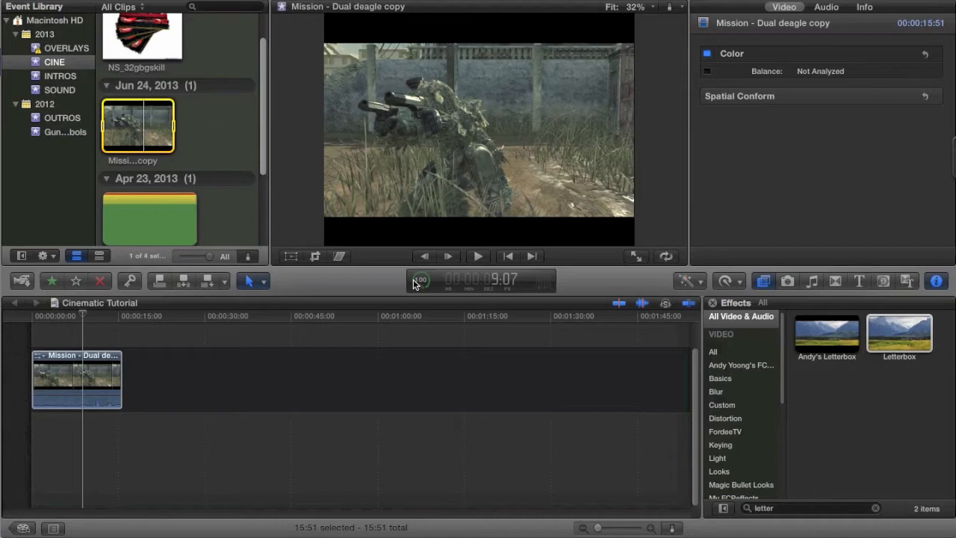
Crop the timeline clip inward from its upper-right corner so the gameplay footage fills the frame.
left_click(82, 385)
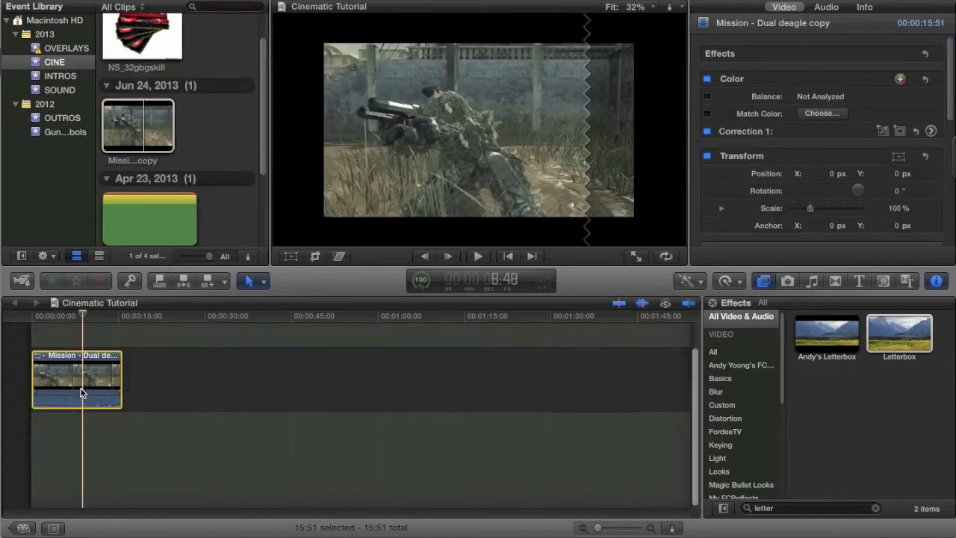
left_click(315, 256)
left_click(333, 29)
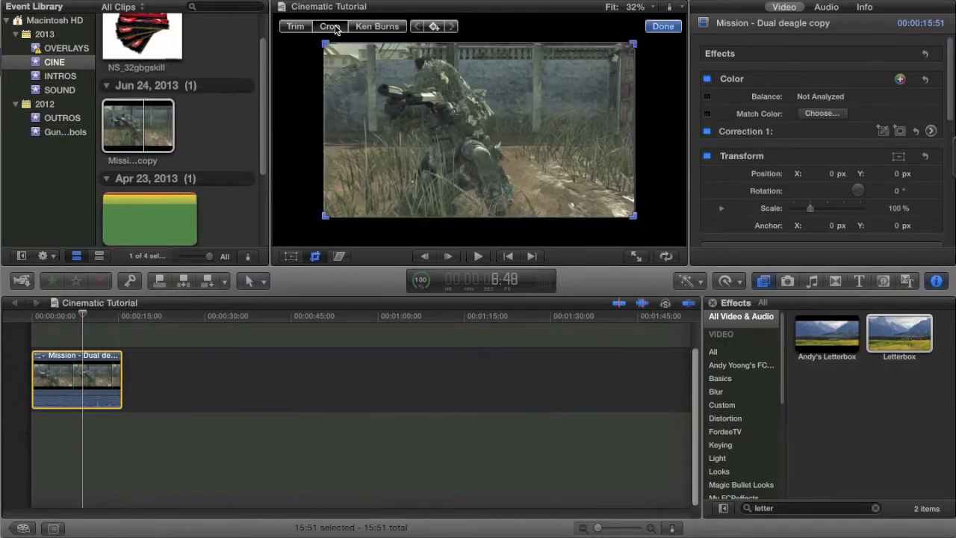
left_click_drag(633, 44, 618, 63)
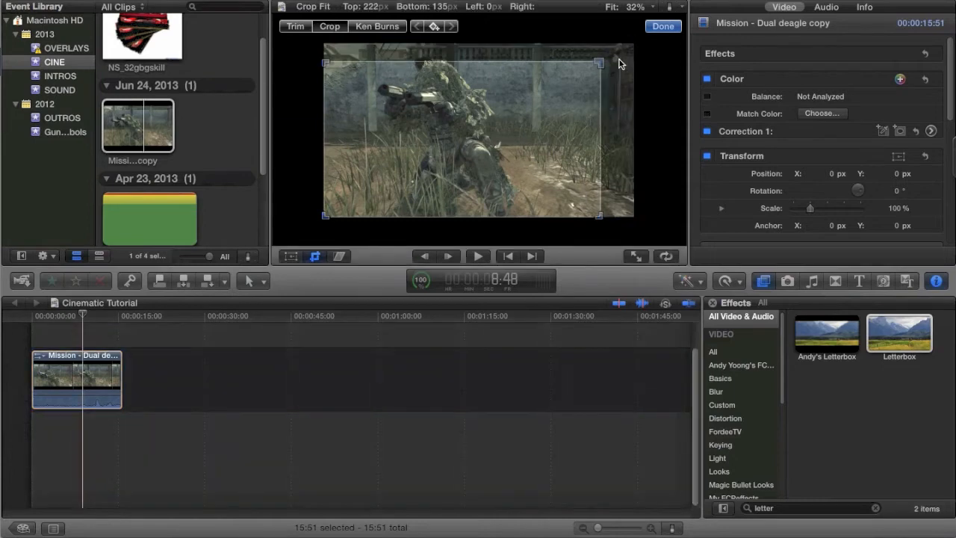
left_click(669, 26)
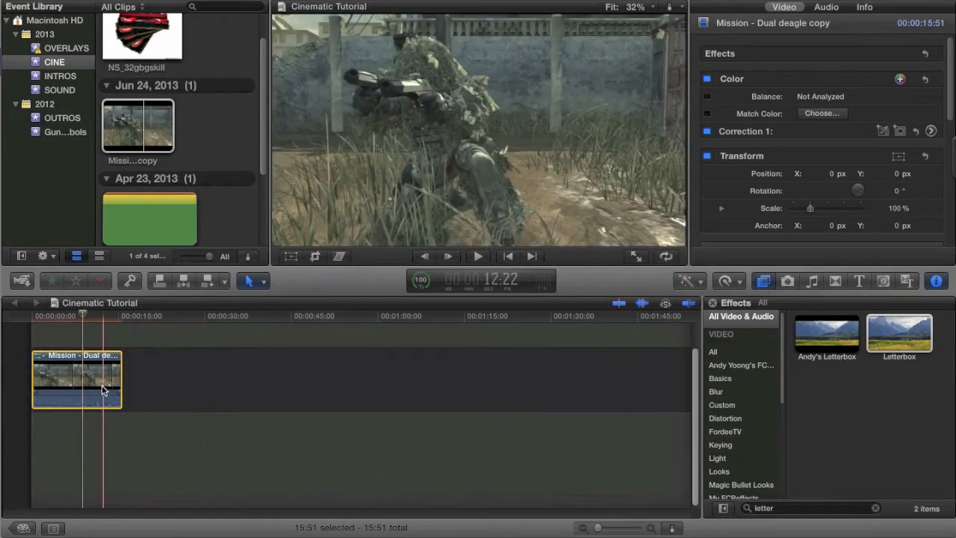
Apply the Letterbox effect to the timeline clip with a 2.35:1 aspect ratio and preview the opening seconds.
left_click(101, 384)
left_click_drag(896, 324, 103, 370)
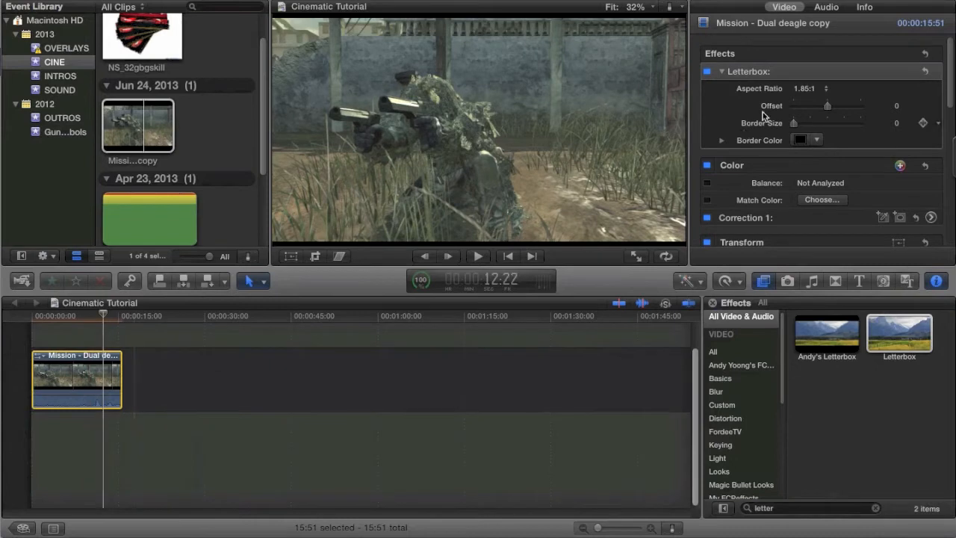
left_click(805, 88)
left_click(807, 103)
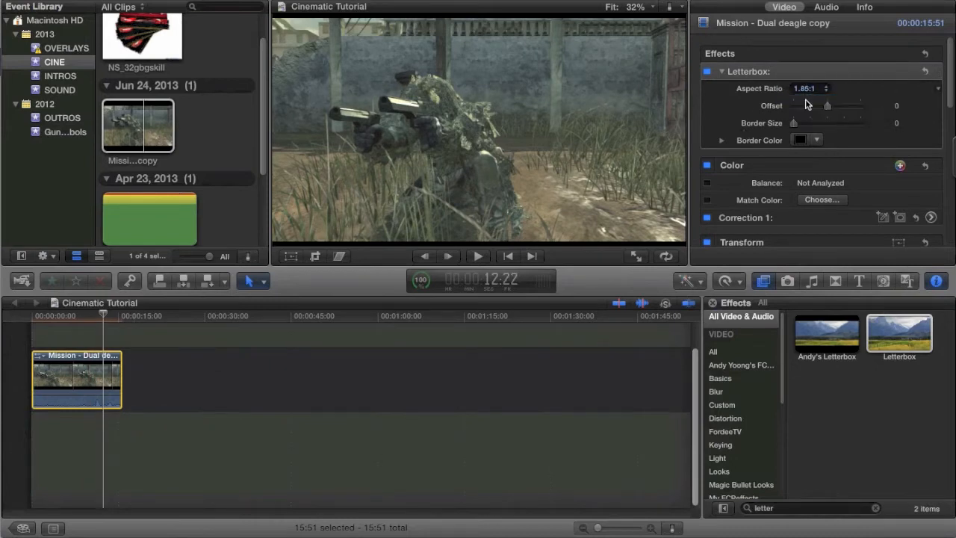
left_click_drag(795, 124, 716, 117)
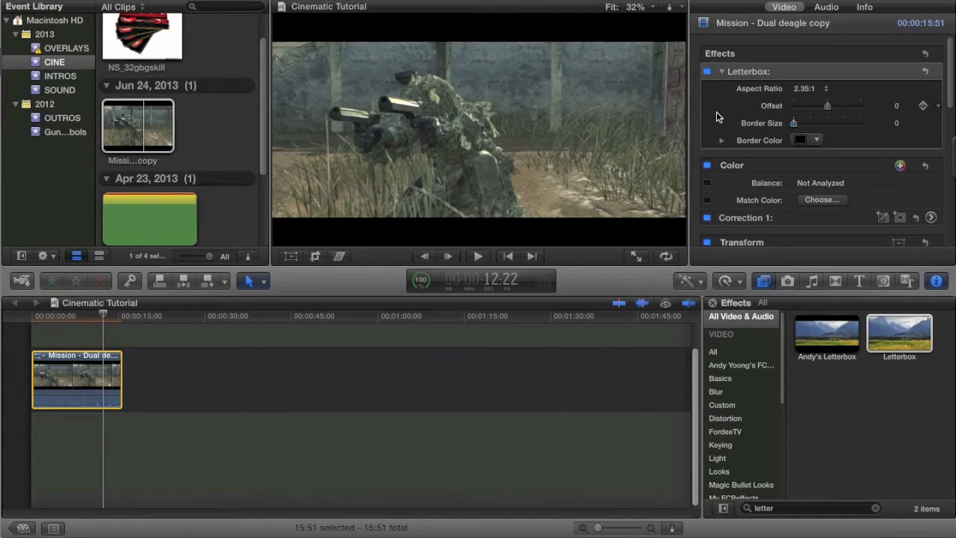
left_click(75, 367)
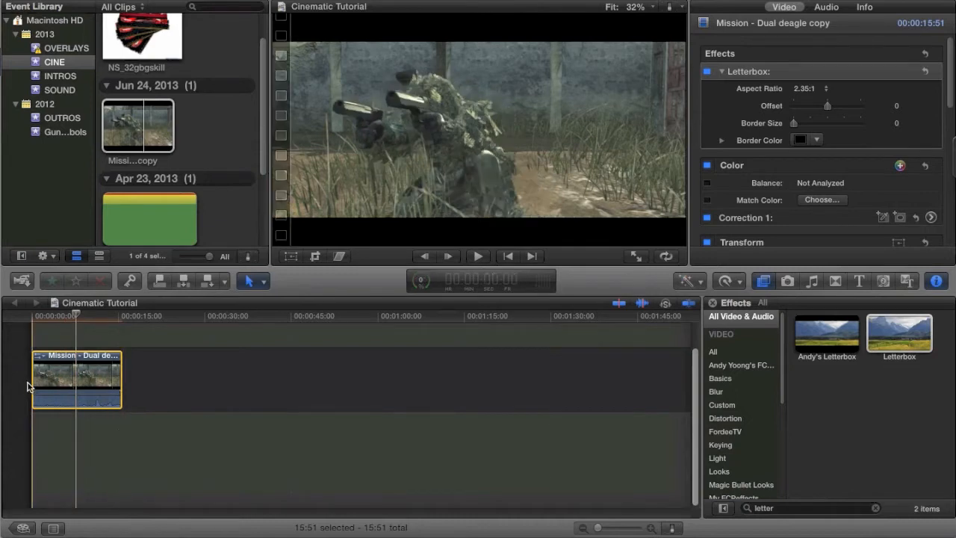
key("space")
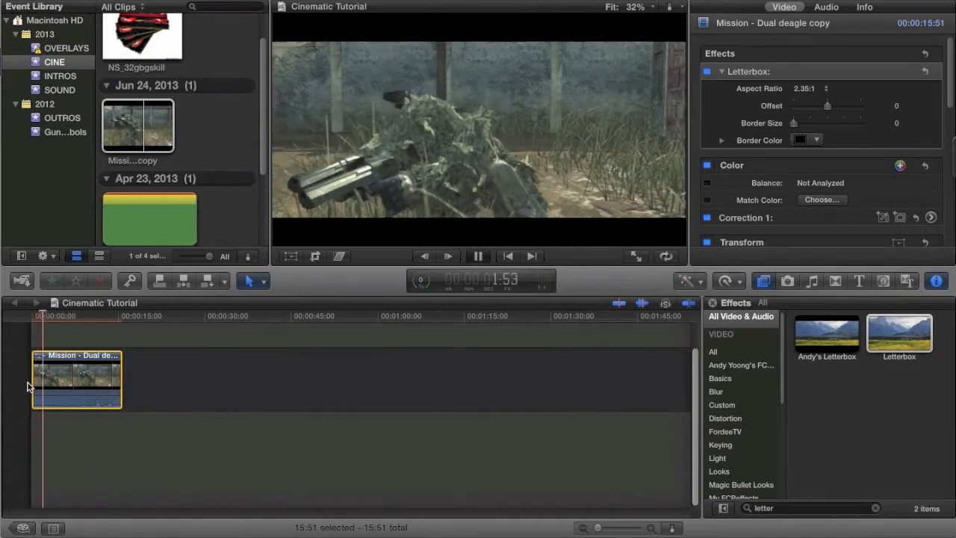
key("space")
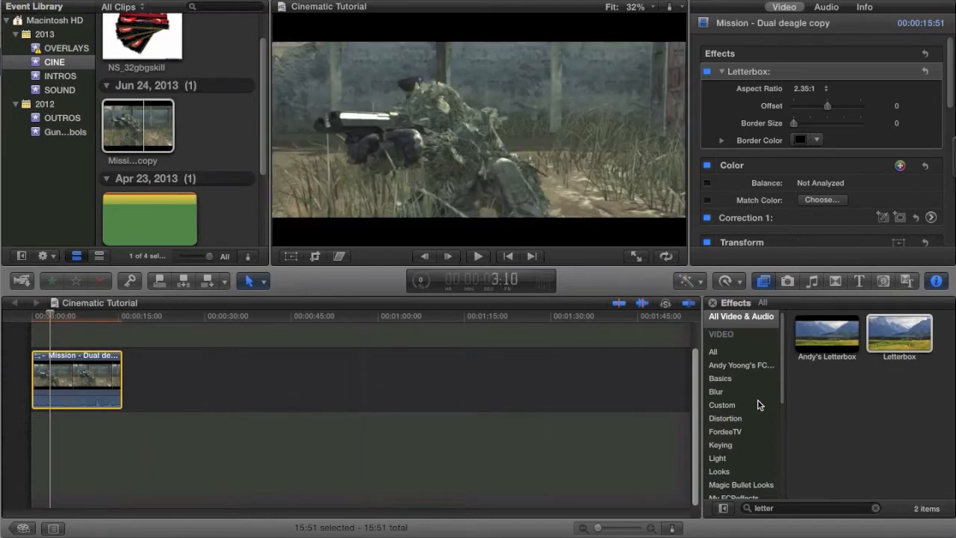
Clear the effects search and apply the TKY Camera Shake Effect from the Custom category to the timeline clip.
left_click(758, 405)
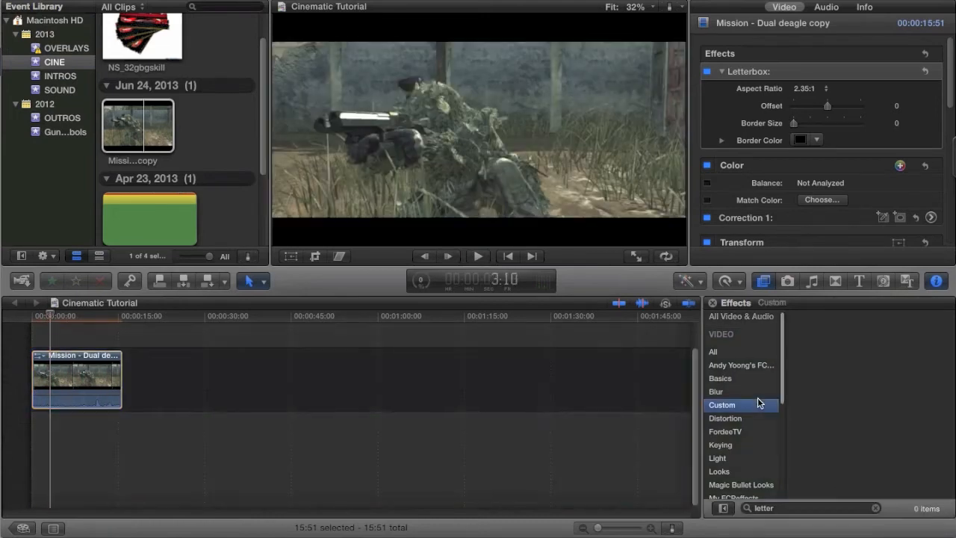
left_click(876, 508)
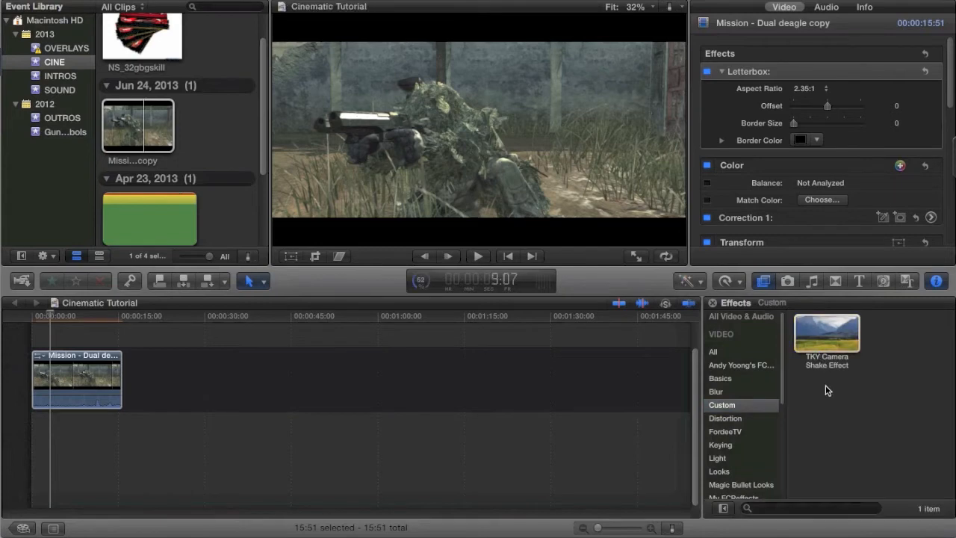
left_click(830, 338)
left_click_drag(830, 338, 92, 385)
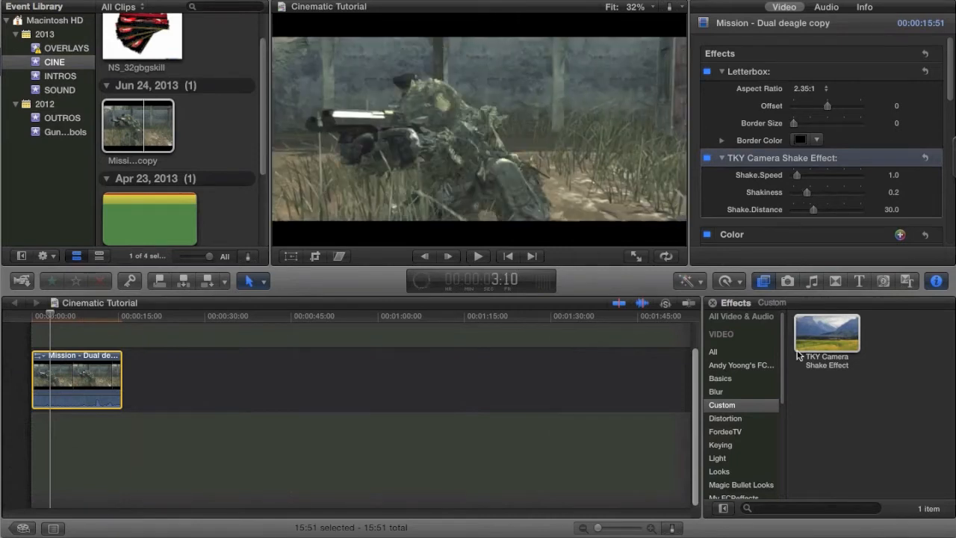
Search all video effects for "satura", apply Hue/Saturation to the timeline clip and set its Saturation to 0.69.
left_click(756, 485)
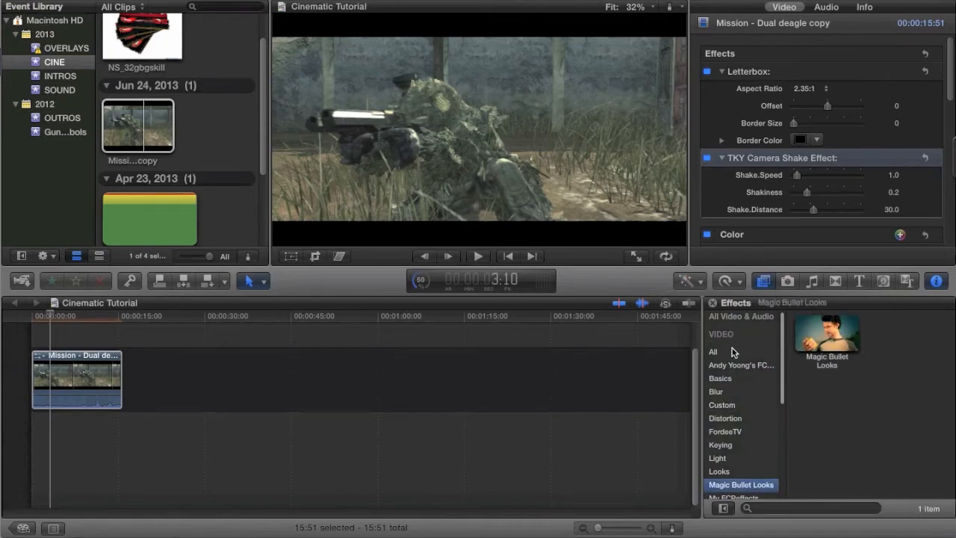
left_click(732, 352)
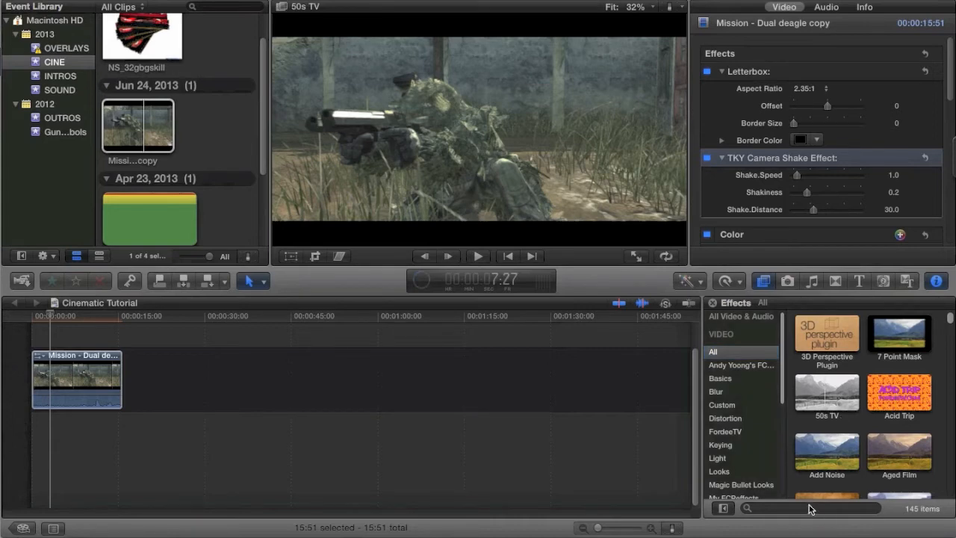
scroll(811, 508, "down", 3)
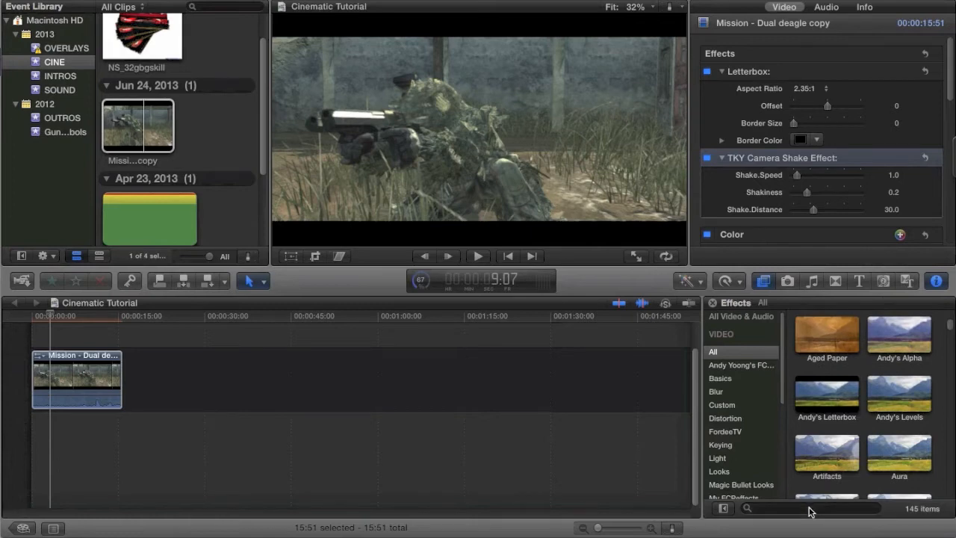
left_click(810, 509)
type("satur")
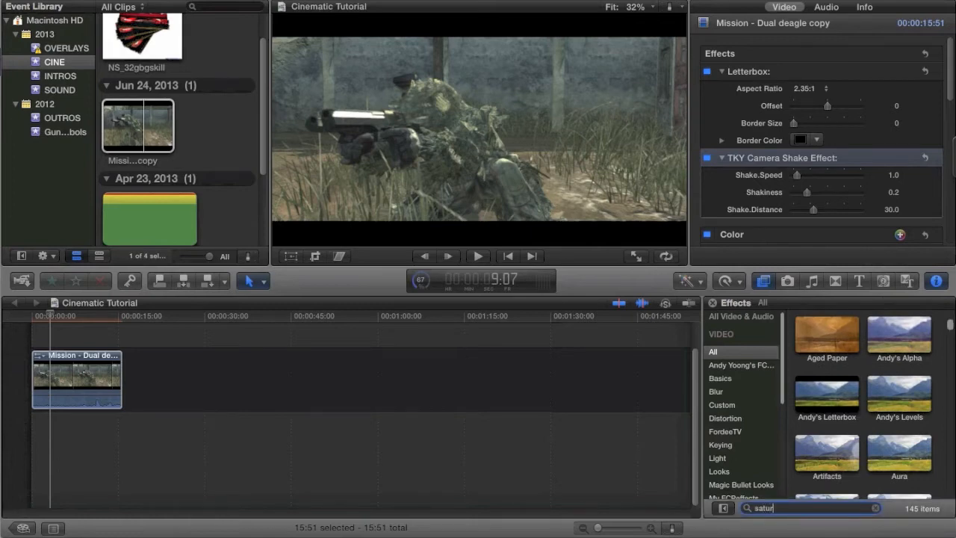
type("a")
left_click_drag(864, 339, 72, 389)
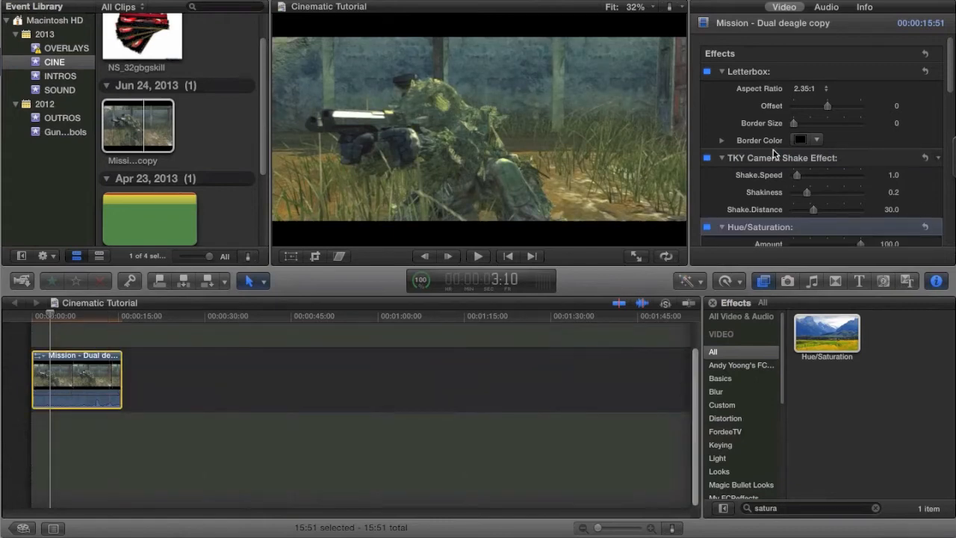
scroll(790, 148, "down", 3)
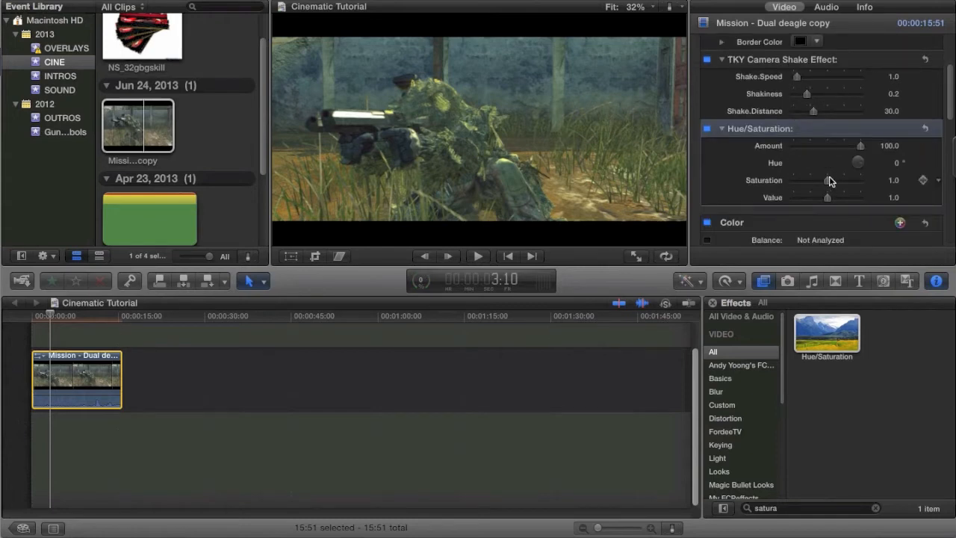
mouse_move(829, 183)
left_mouse_down()
mouse_move(814, 183)
mouse_move(824, 183)
left_mouse_up()
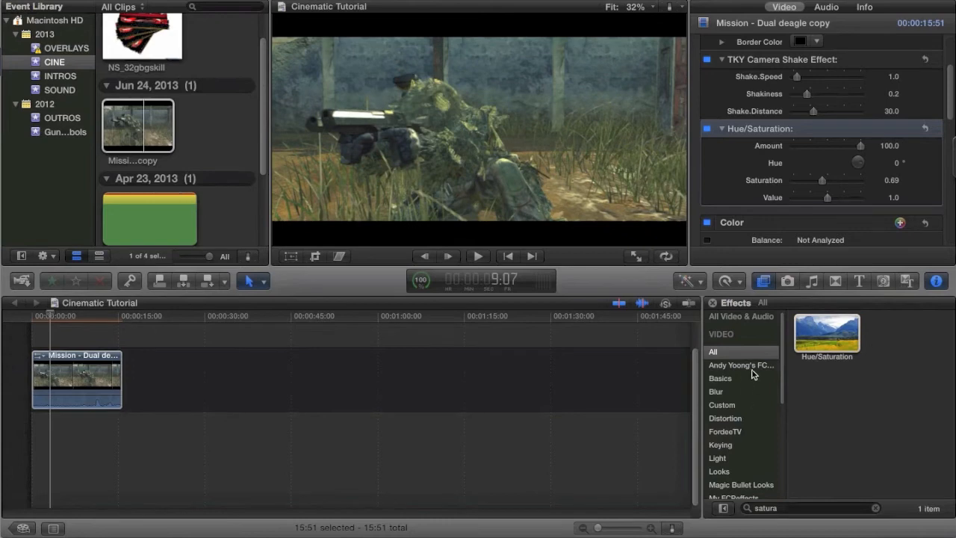
Clear the effects search and apply the Radial effect from the Blur category to the timeline clip.
scroll(752, 379, "down", 1)
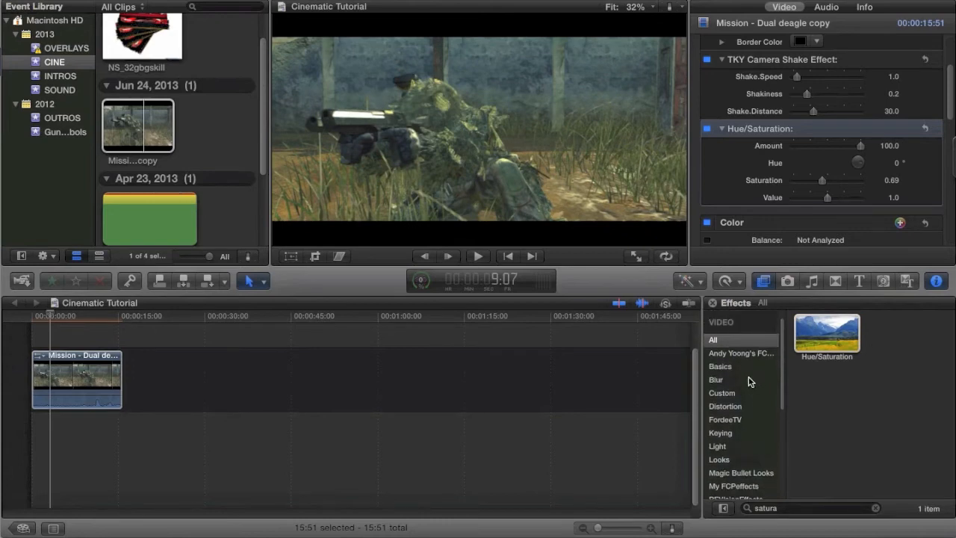
left_click(752, 380)
left_click(876, 508)
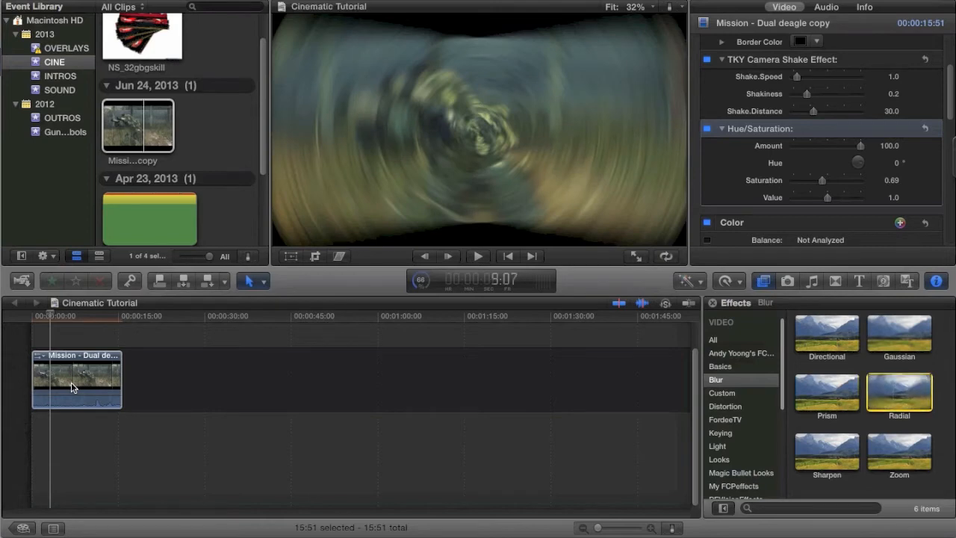
left_click_drag(899, 392, 71, 382)
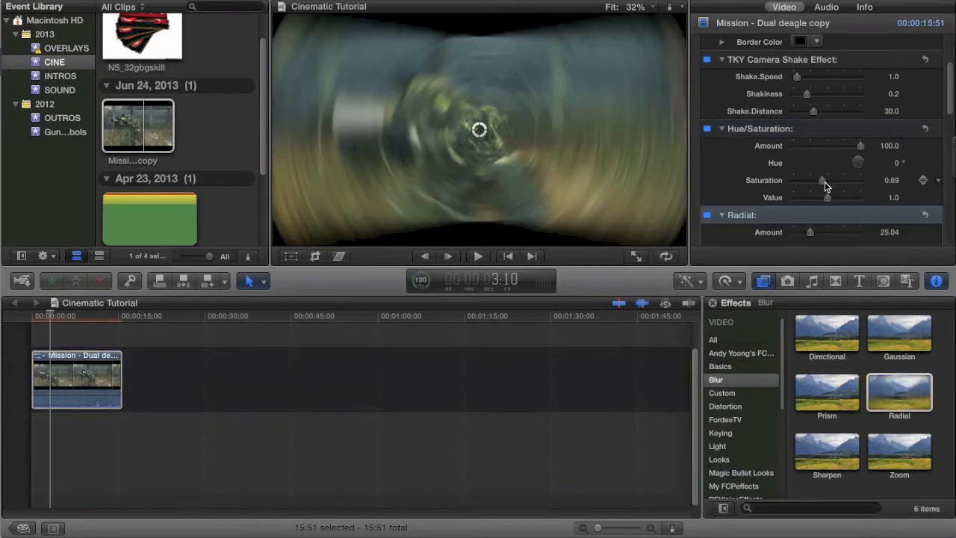
Center the radial blur on the soldier's head and set the blur Amount to 4.49.
left_click(797, 232)
left_click_drag(797, 235, 794, 236)
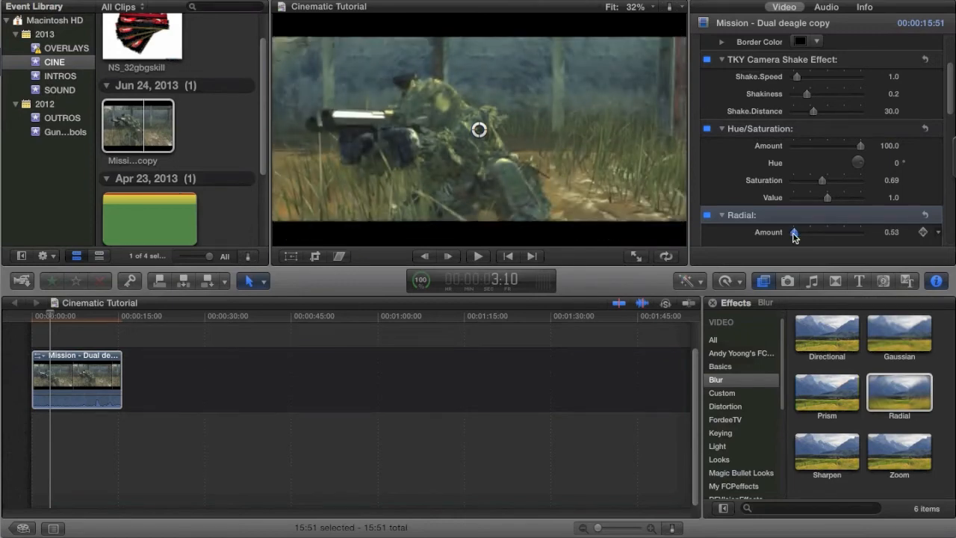
left_click_drag(479, 130, 425, 113)
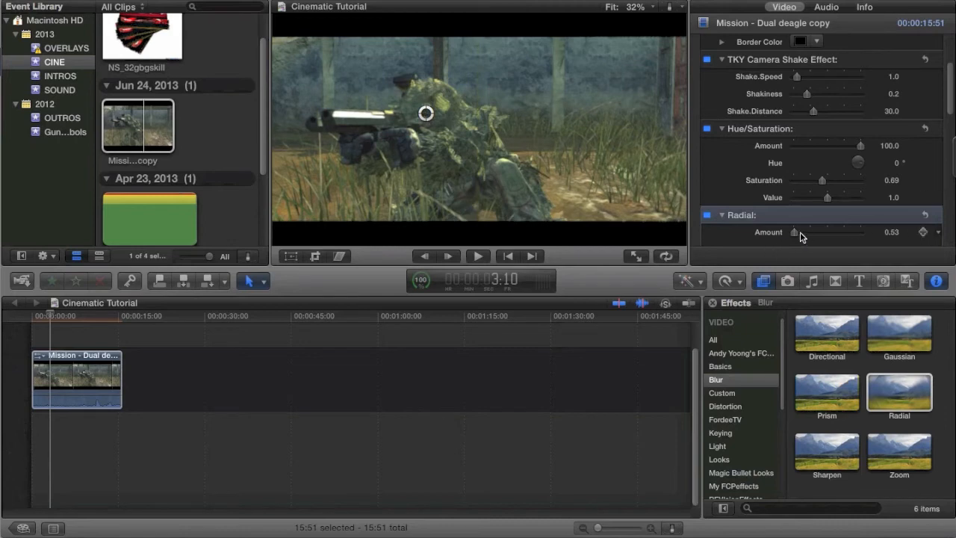
left_click_drag(796, 236, 799, 233)
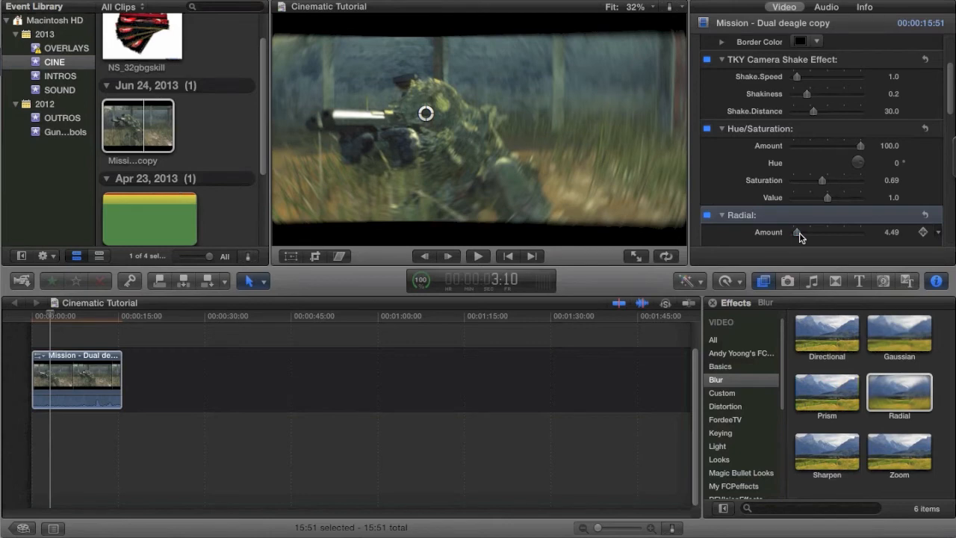
Delete the Letterbox effect from the timeline clip and turn the clip into a compound clip.
scroll(783, 90, "up", 3)
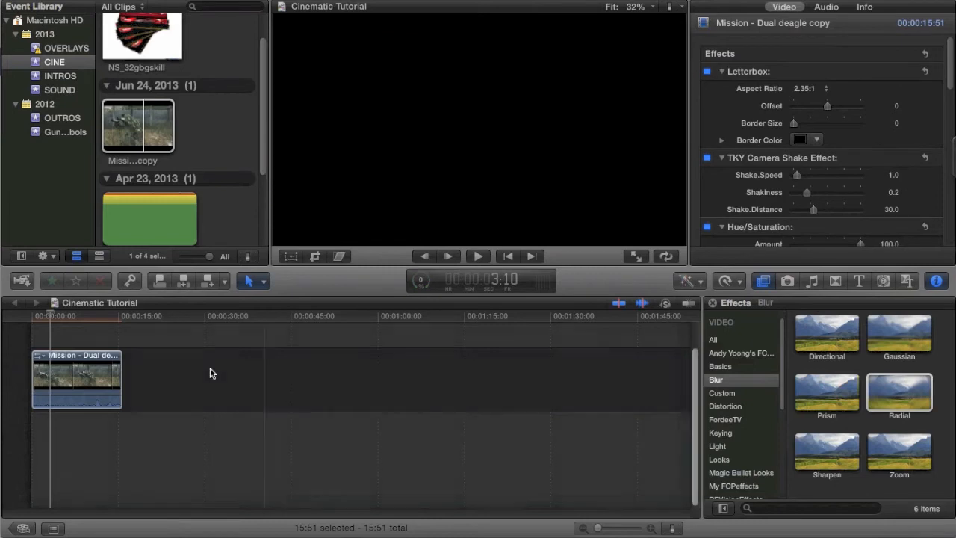
left_click(80, 374)
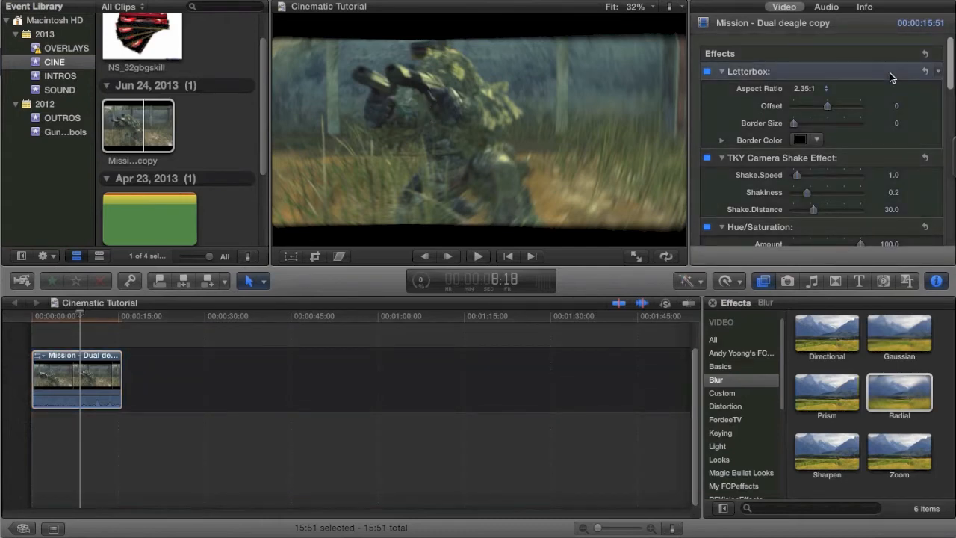
key("Delete")
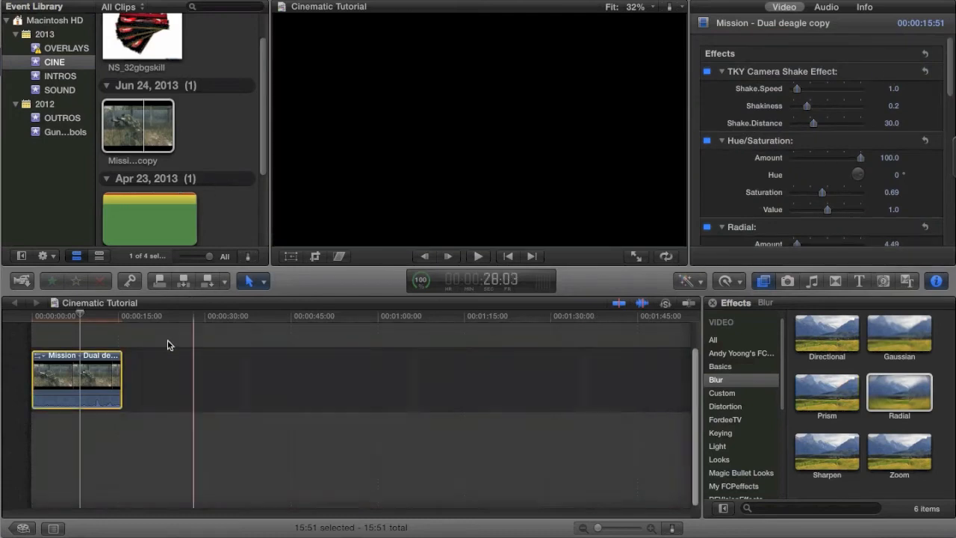
right_click(86, 379)
left_click(129, 287)
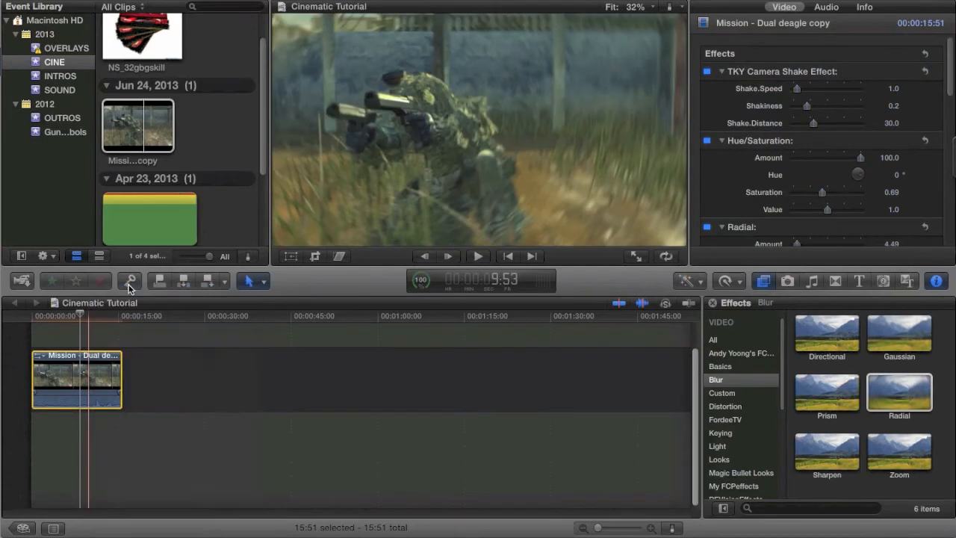
Search all video effects for "letter" and apply the Letterbox effect to the compound clip.
left_click(728, 341)
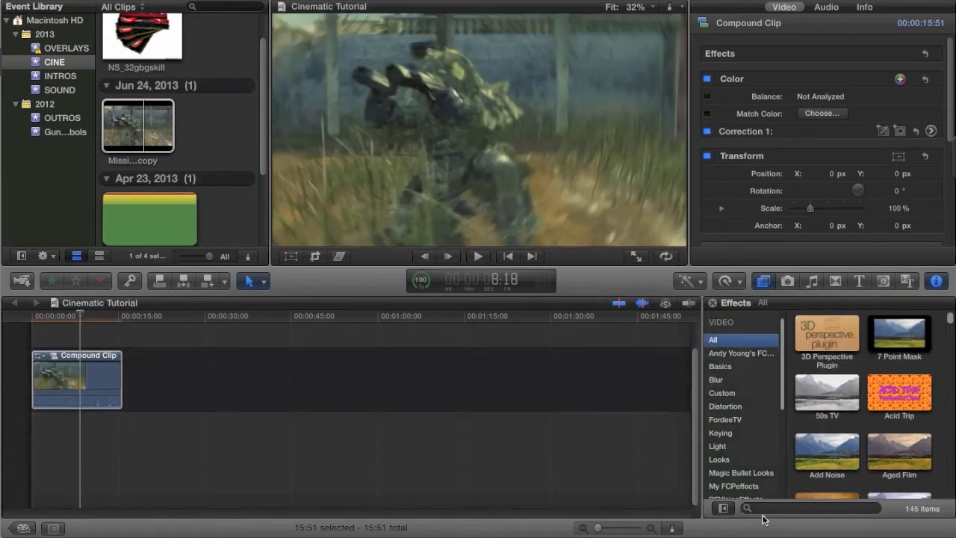
left_click(762, 510)
type("lette")
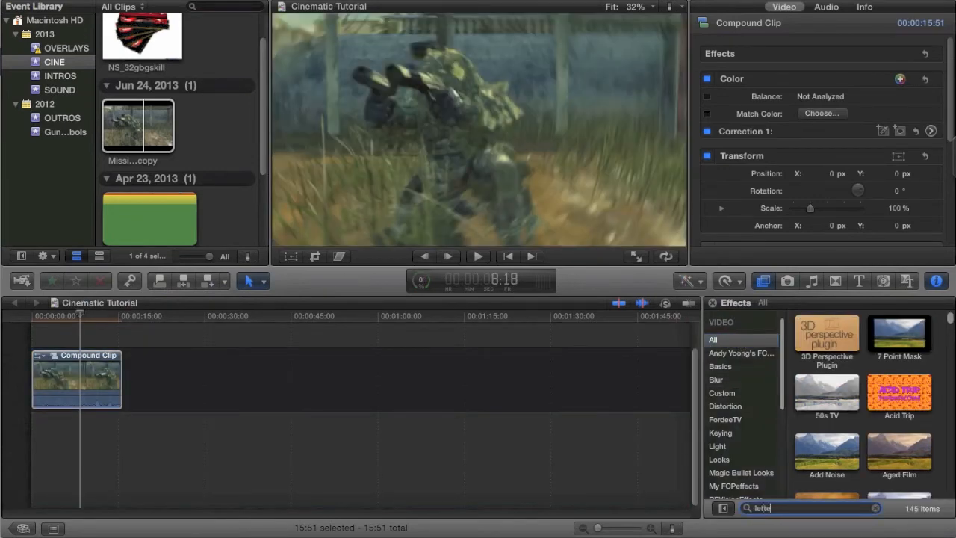
type("r")
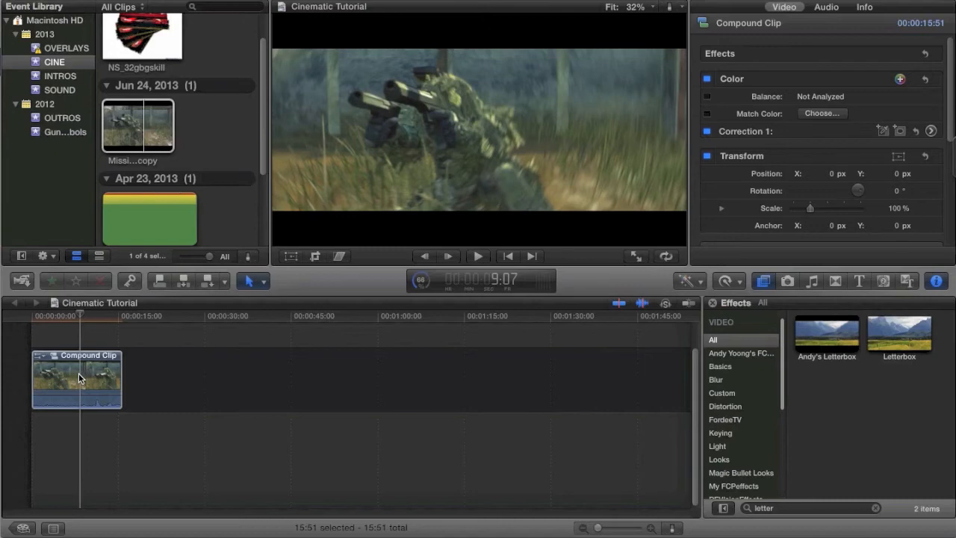
left_click_drag(900, 334, 78, 381)
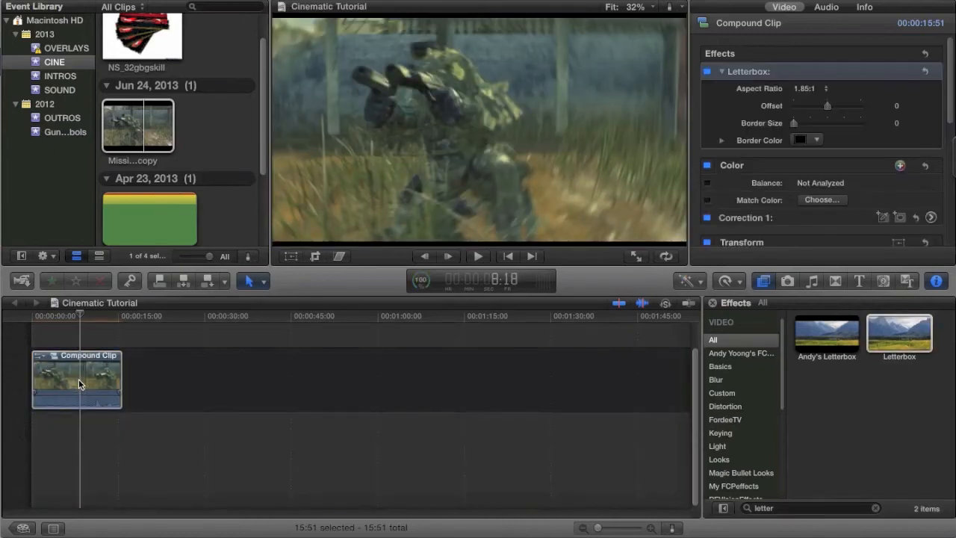
Set the Letterbox effect's Aspect Ratio on the compound clip to 2.35:1.
left_click(78, 378)
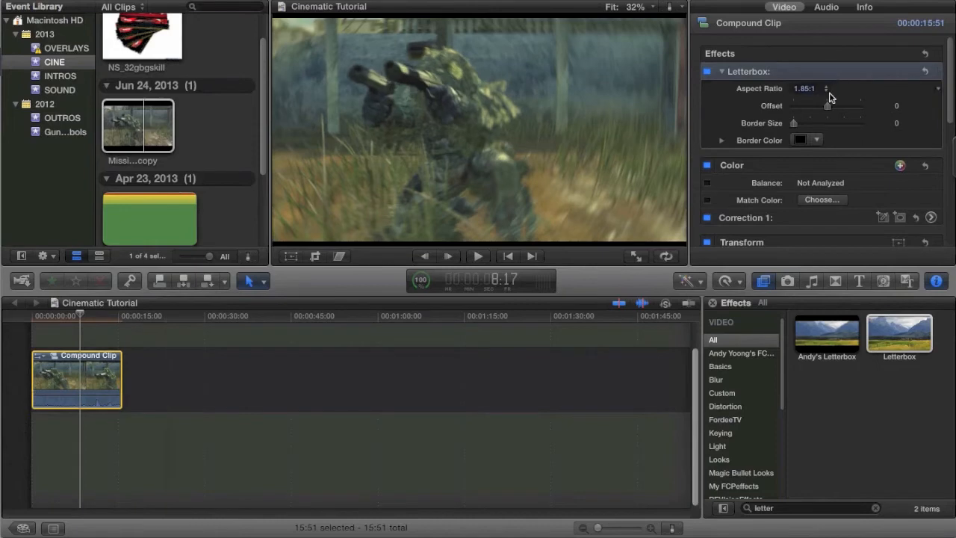
left_click(828, 90)
left_click(821, 102)
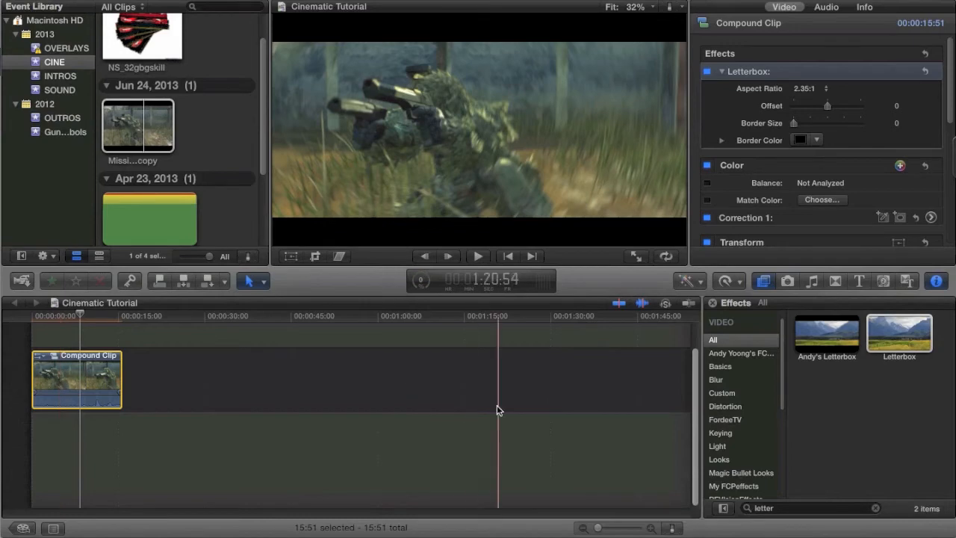
Lower the audio volume of the compound clip in the timeline.
left_click_drag(620, 528, 621, 528)
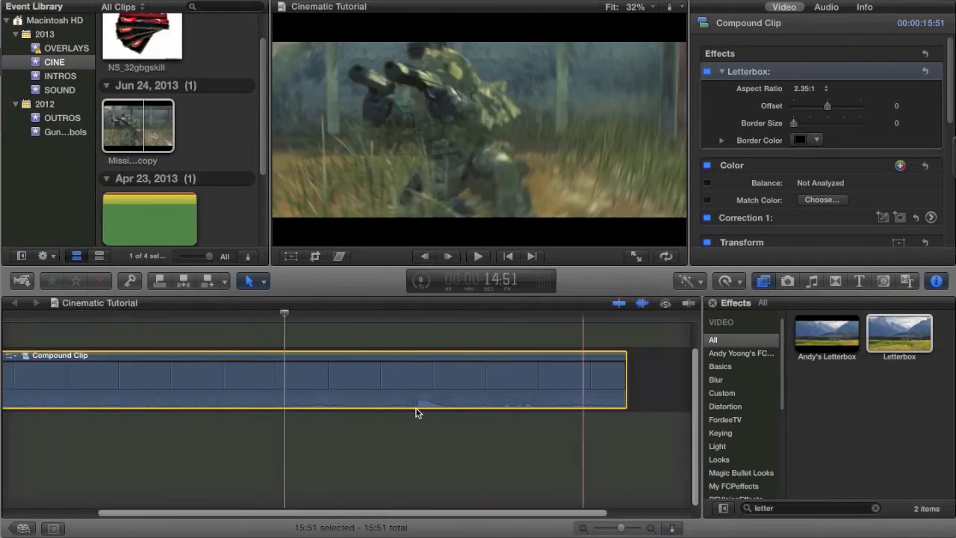
mouse_move(410, 392)
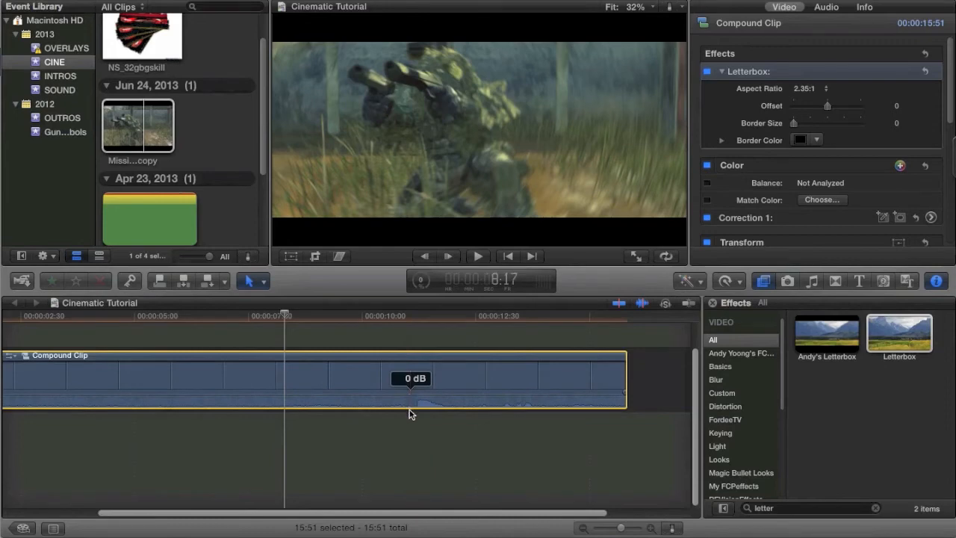
left_click_drag(410, 420, 351, 451)
scroll(352, 451, "left", 4)
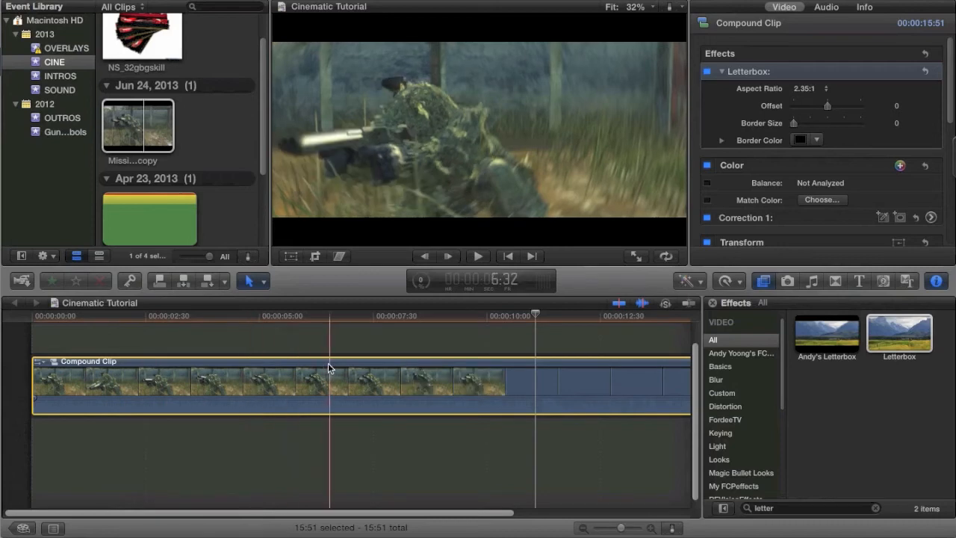
left_click(569, 1)
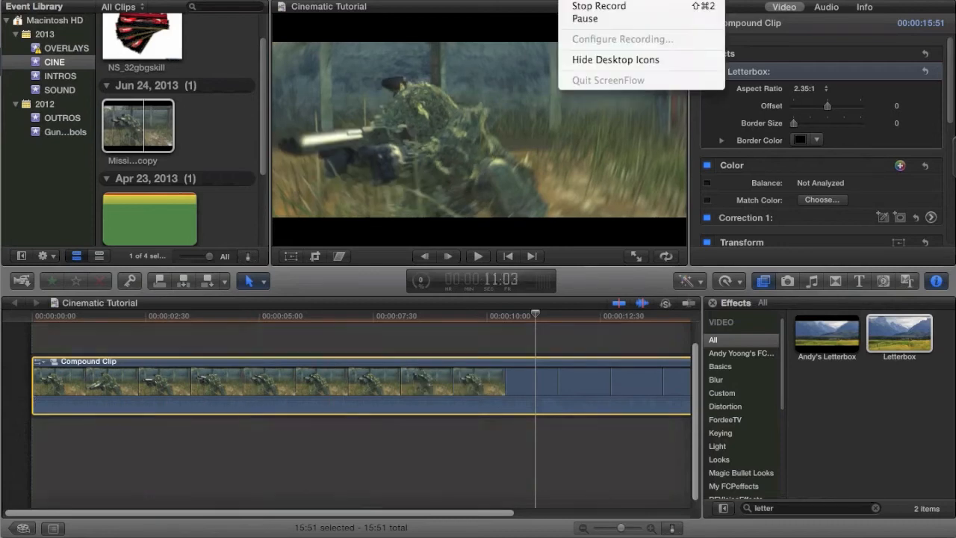
left_click(582, 19)
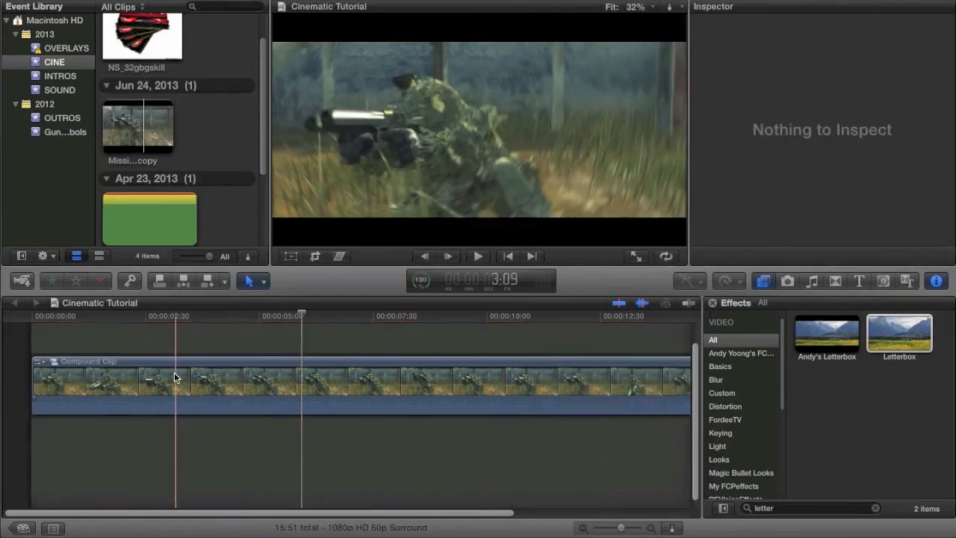
Play back the compound clip and cut it with the Blade tool about 48 frames from its start.
key("space")
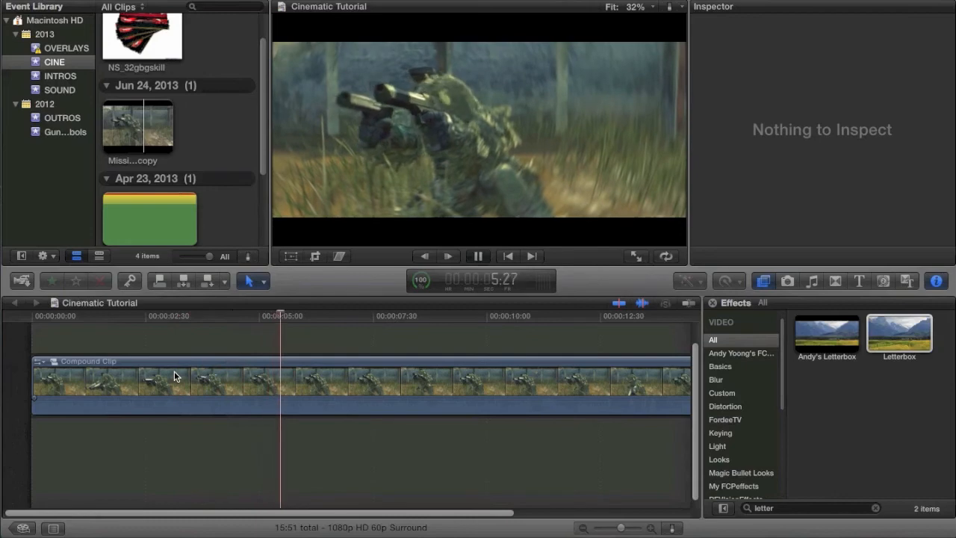
key("space")
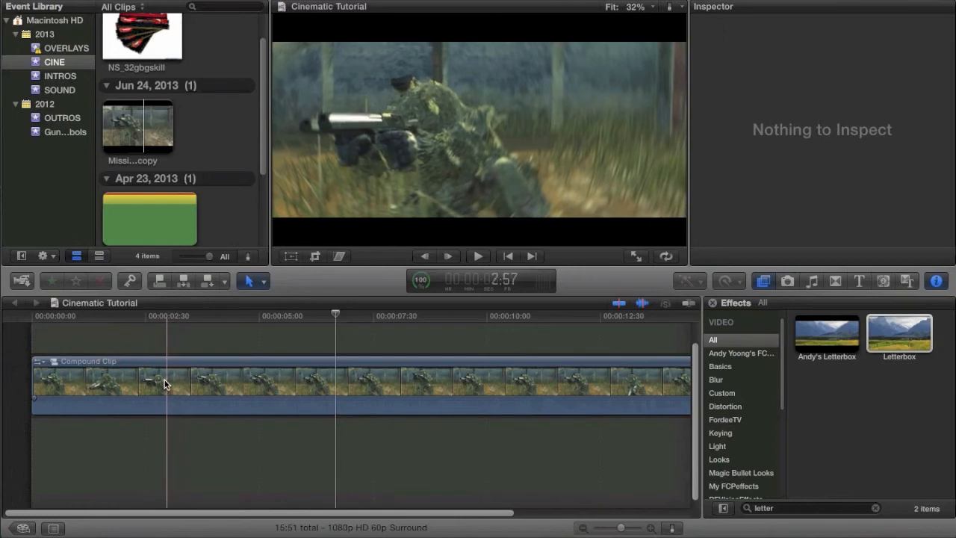
key("b")
left_click(66, 390)
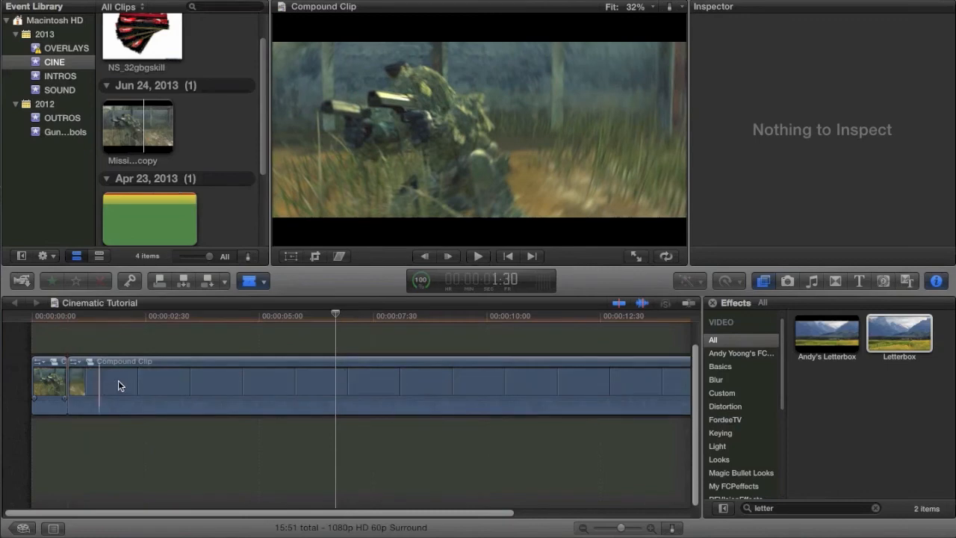
key("a")
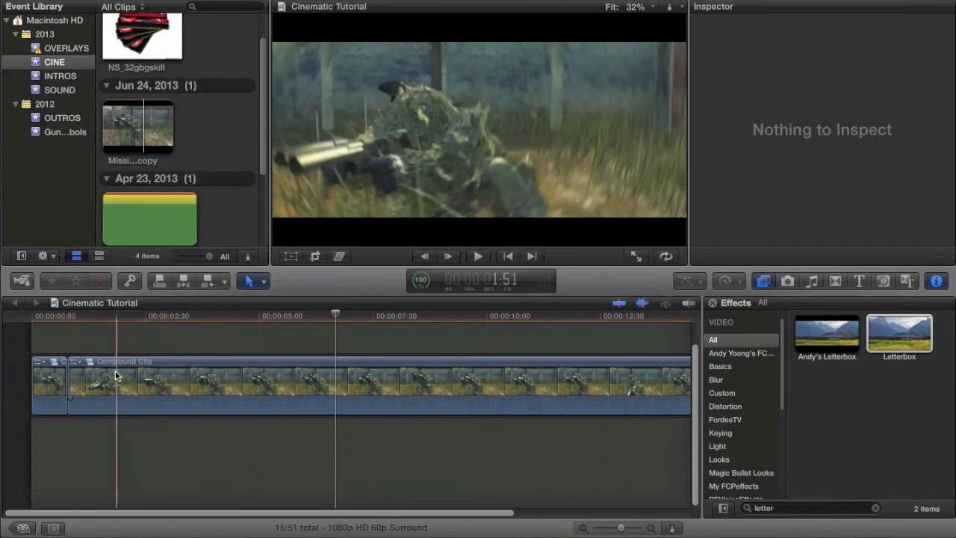
Split the second clip section at about 2:59 and speed up the part before the cut to 217%.
left_click(166, 366)
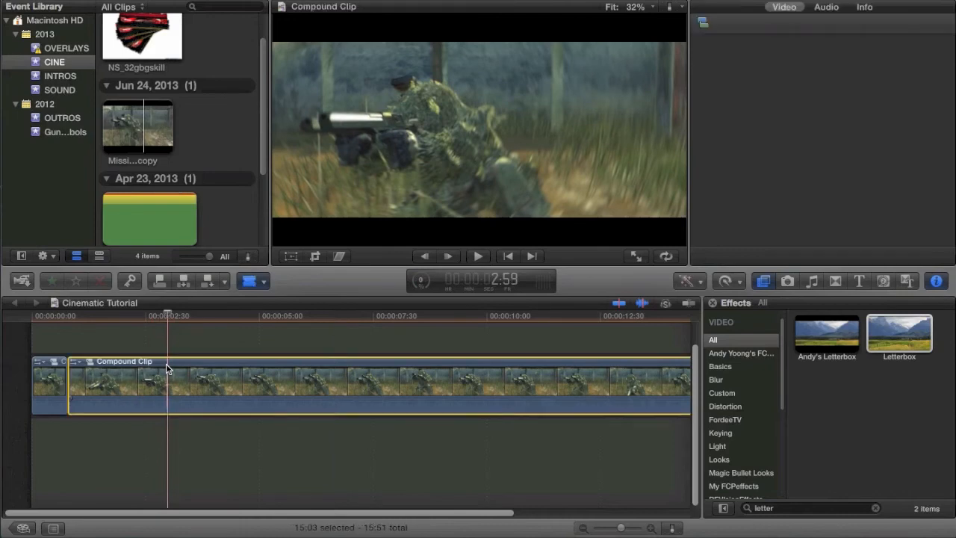
key("super+b")
key("super+r")
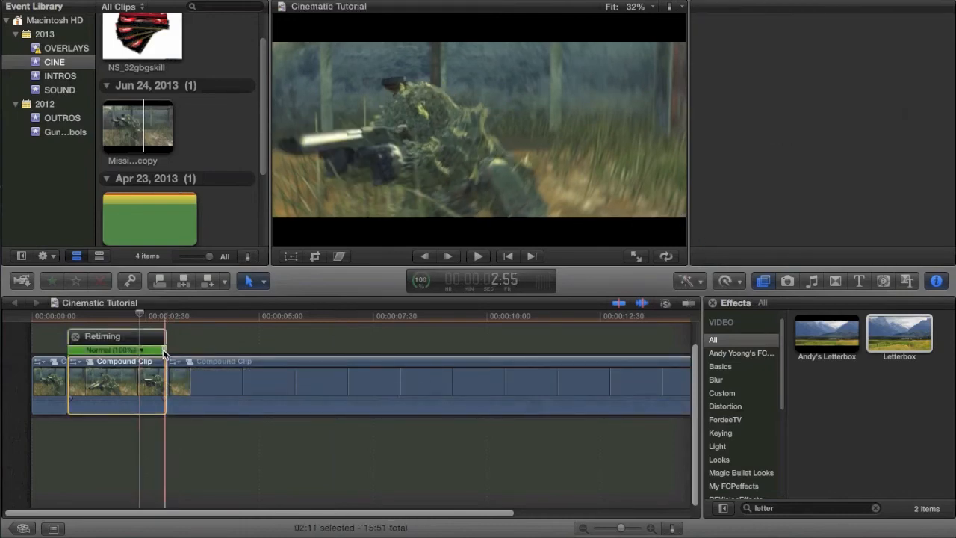
left_click_drag(165, 350, 110, 356)
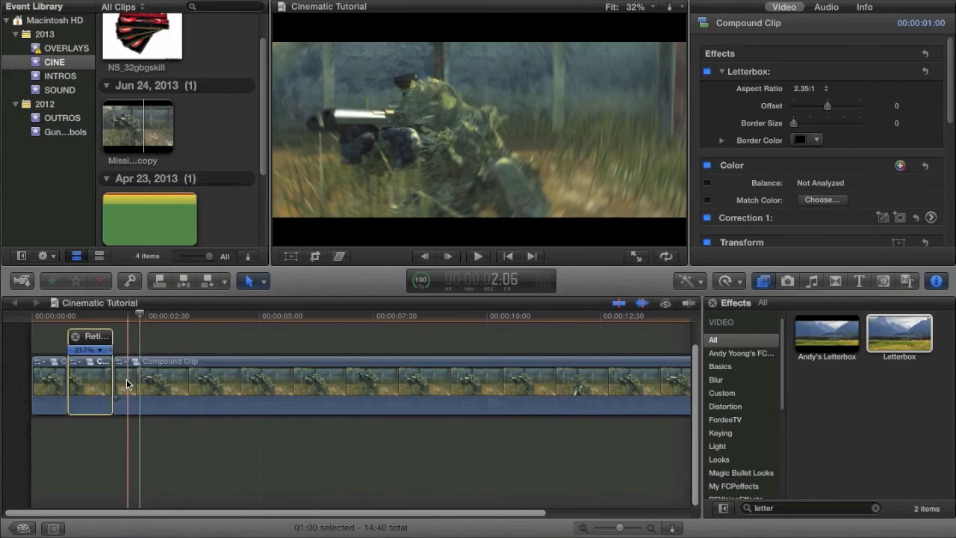
Blade a 16-frame piece off the clip following the 217% section and slow that piece down to 21%.
key("b")
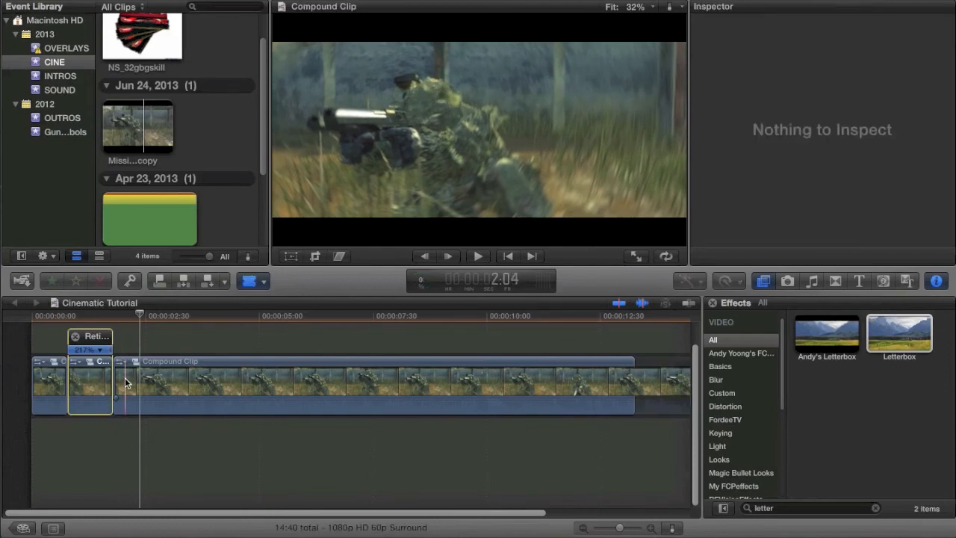
left_click(125, 377)
key("a")
left_click(119, 380)
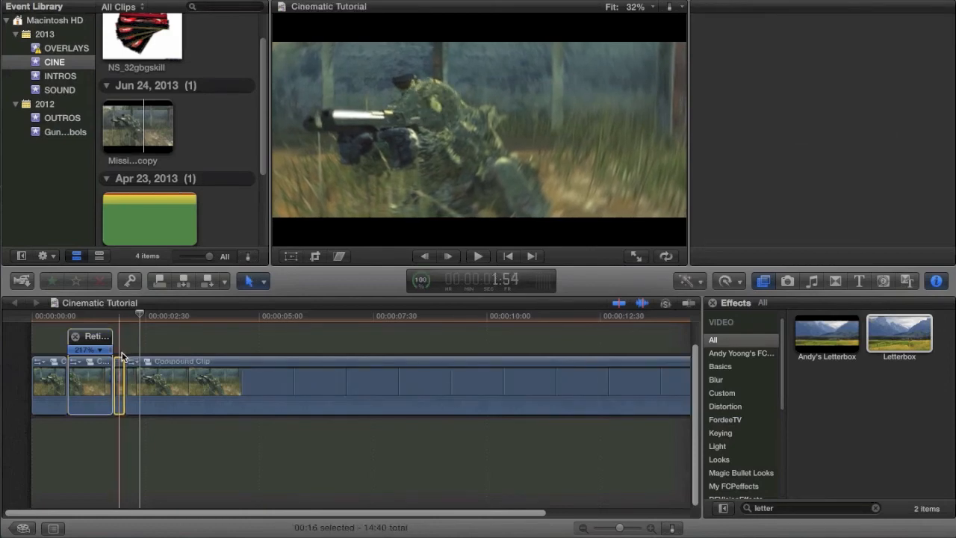
key("super+r")
left_click_drag(122, 351, 167, 353)
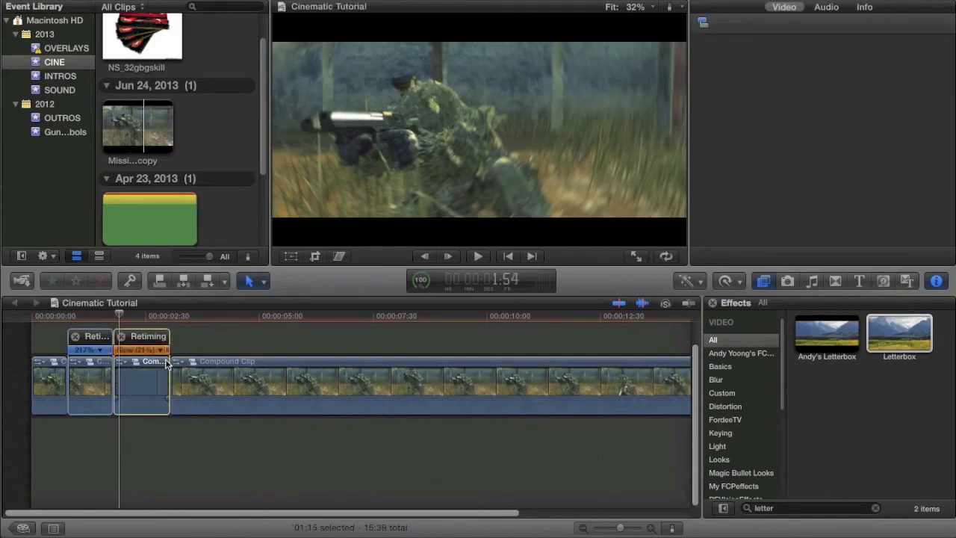
Change the retiming Video Quality of the slowed 21% clip and dismiss the battery alert.
left_click(725, 281)
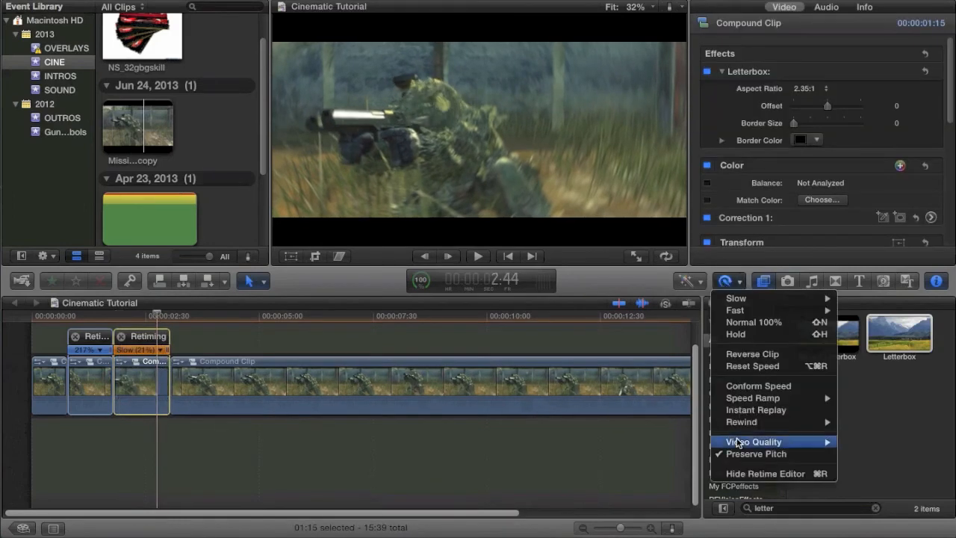
mouse_move(793, 447)
left_click(863, 466)
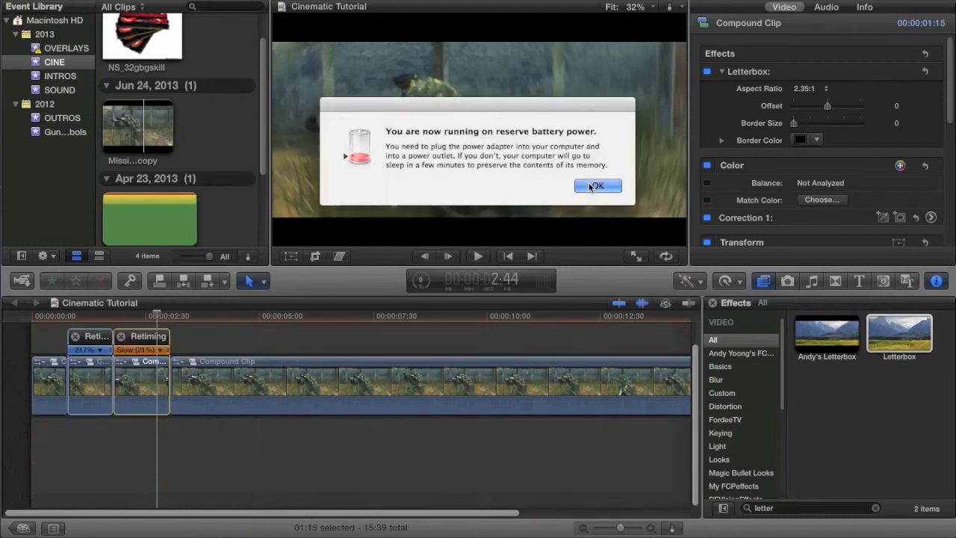
left_click(591, 187)
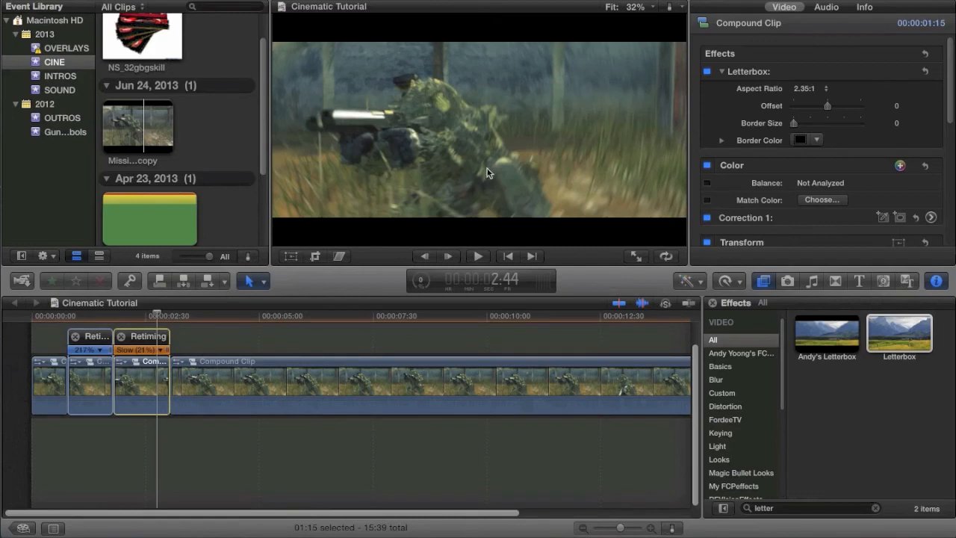